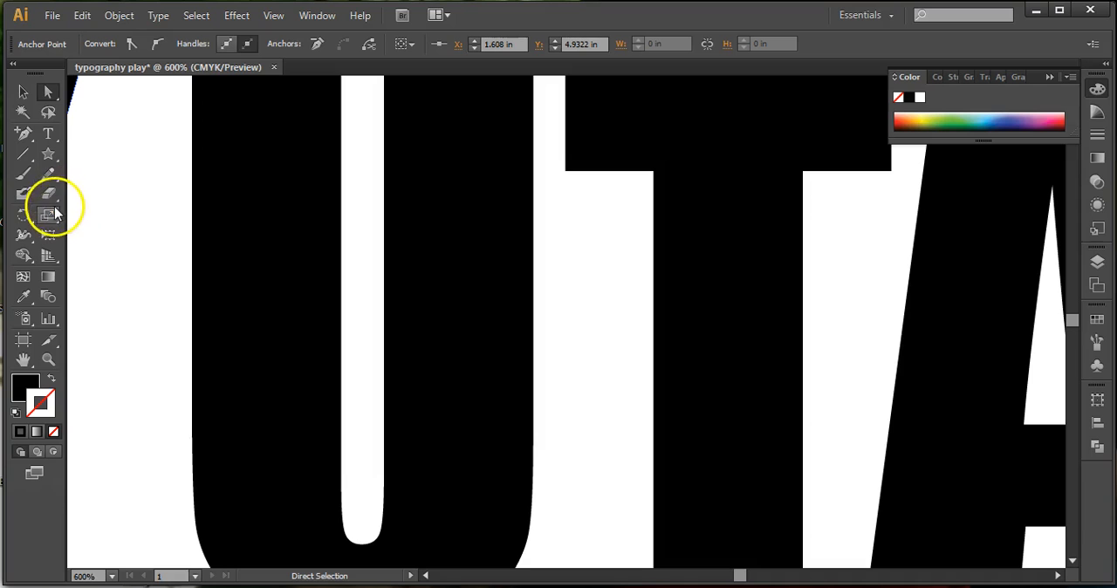
# - Select the U's lower-left anchor point and swing its left handle steeply downward to bend the bottom curve into a drip
pyautogui.scroll(-3, 174, 250)
pyautogui.scroll(-1, 175, 250)
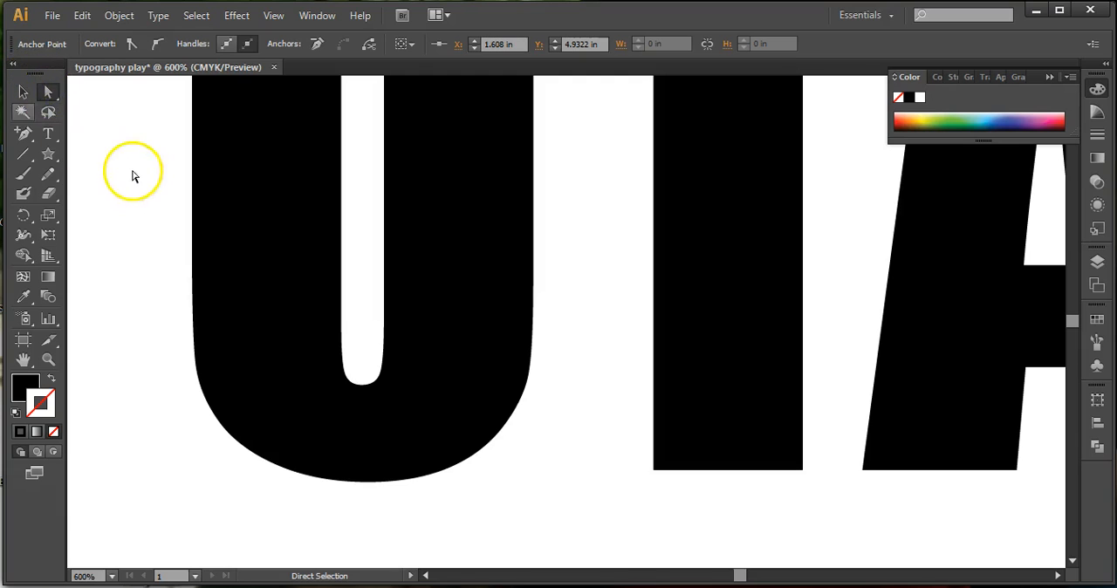
pyautogui.click(23, 92)
pyautogui.click(266, 241)
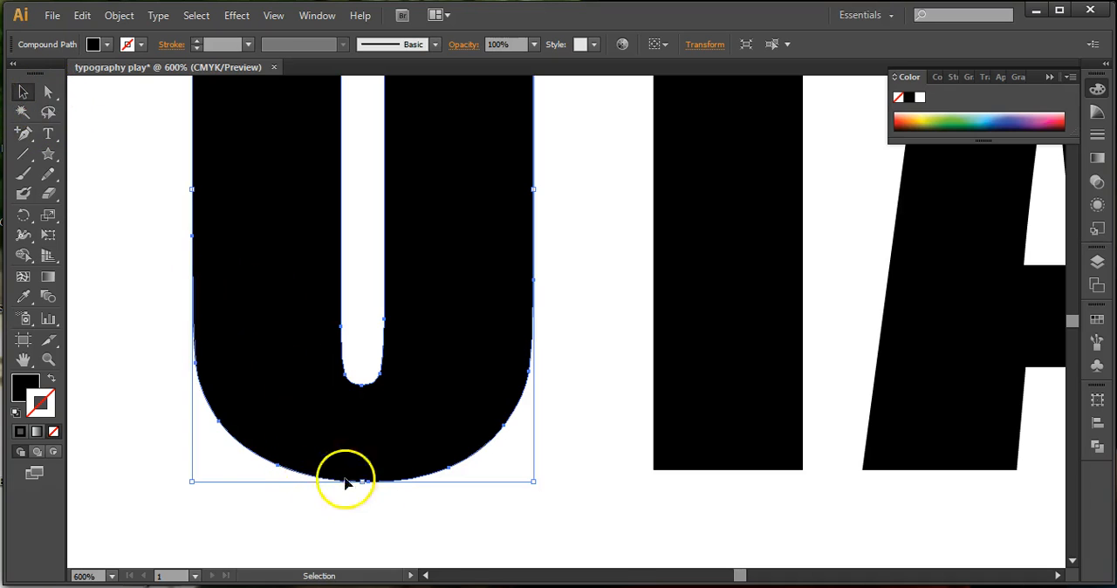
pyautogui.click(48, 93)
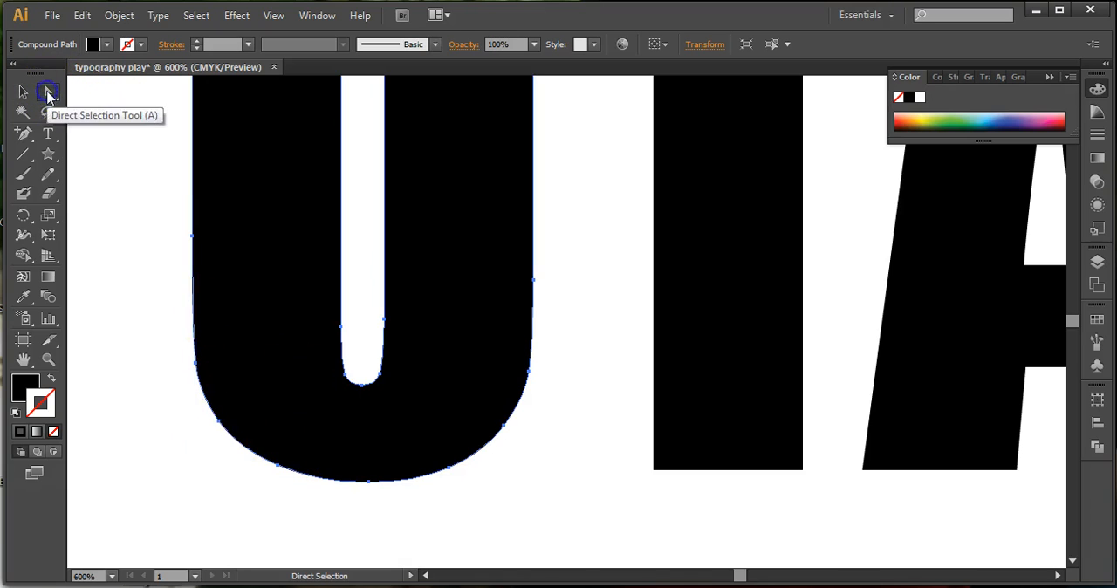
pyautogui.click(280, 469)
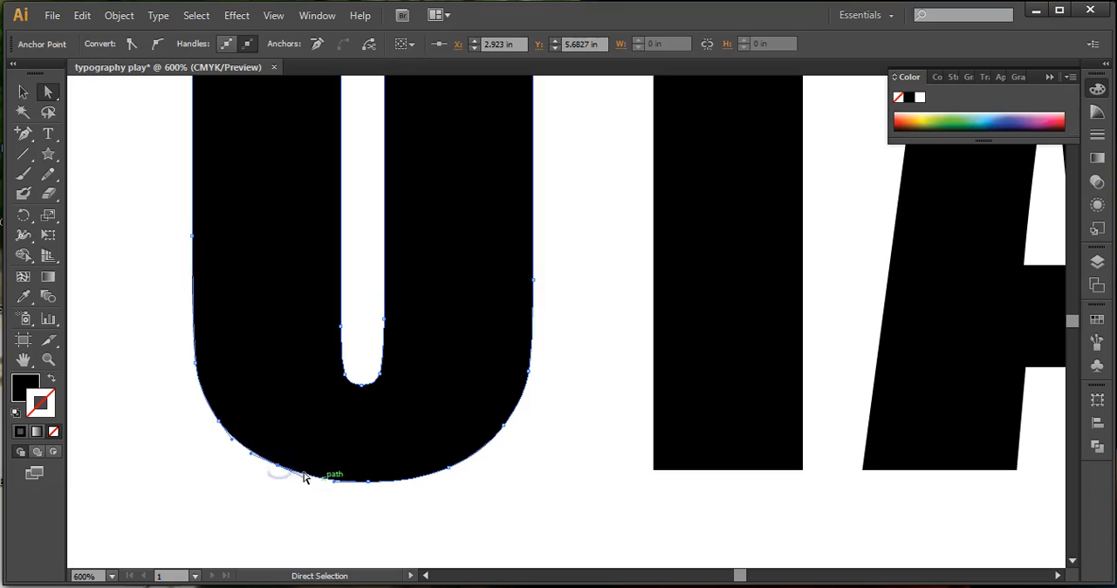
pyautogui.hotkey('ctrl', '+')
pyautogui.hotkey('ctrl', '+')
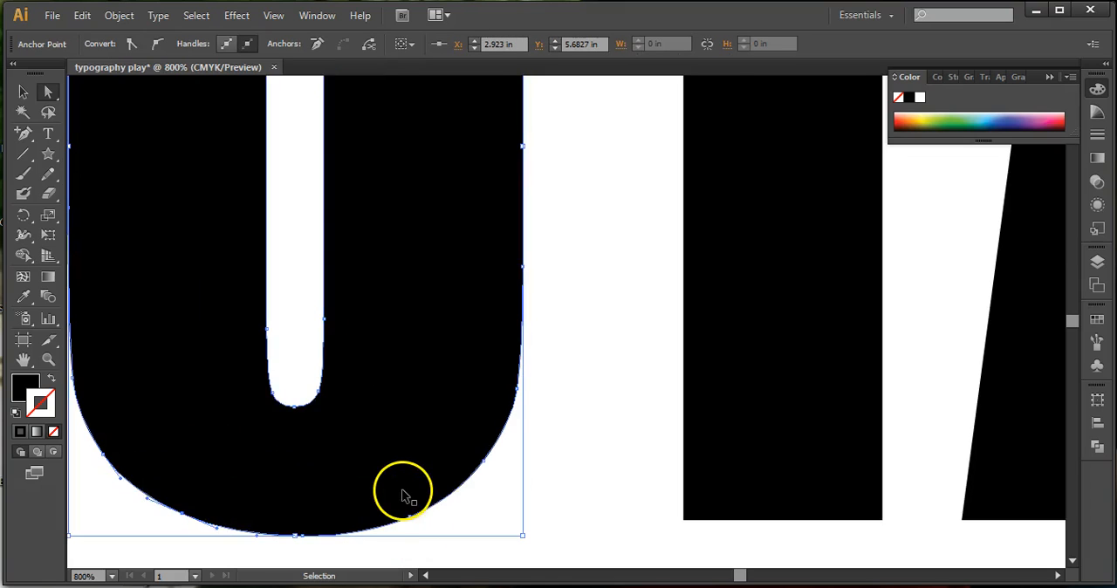
pyautogui.scroll(-6, 402, 494)
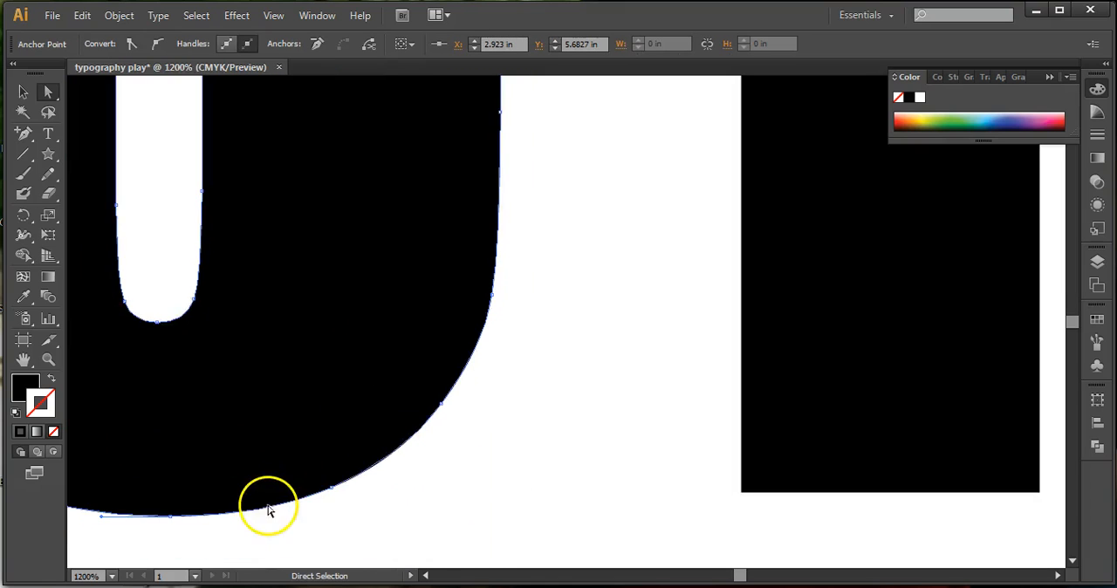
pyautogui.moveTo(746, 578); pyautogui.dragTo(717, 579)
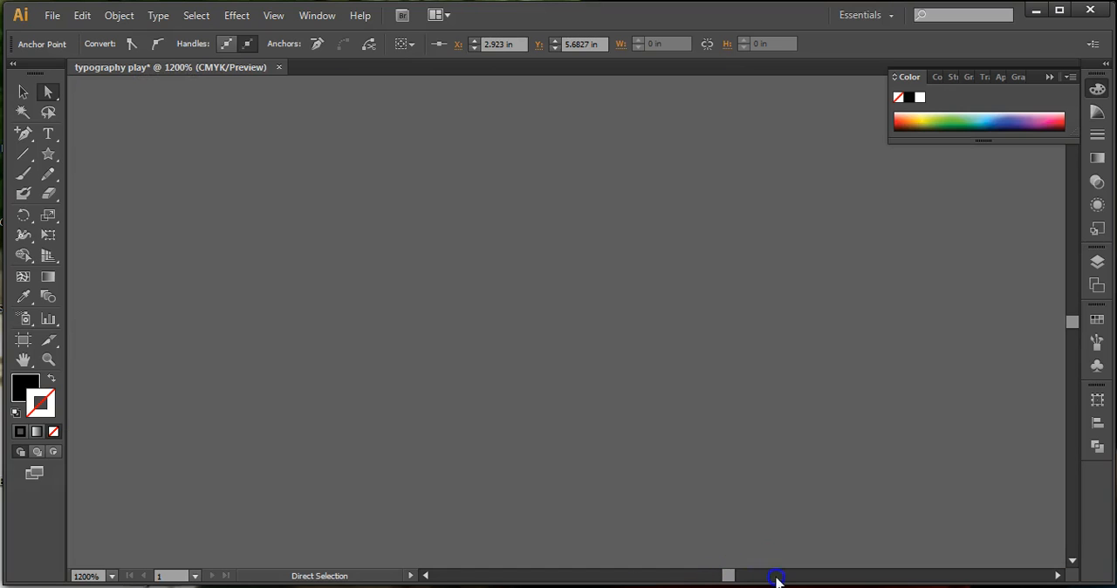
pyautogui.press('space')
pyautogui.moveTo(780, 463); pyautogui.dragTo(466, 455)
pyautogui.moveTo(782, 442); pyautogui.dragTo(128, 436)
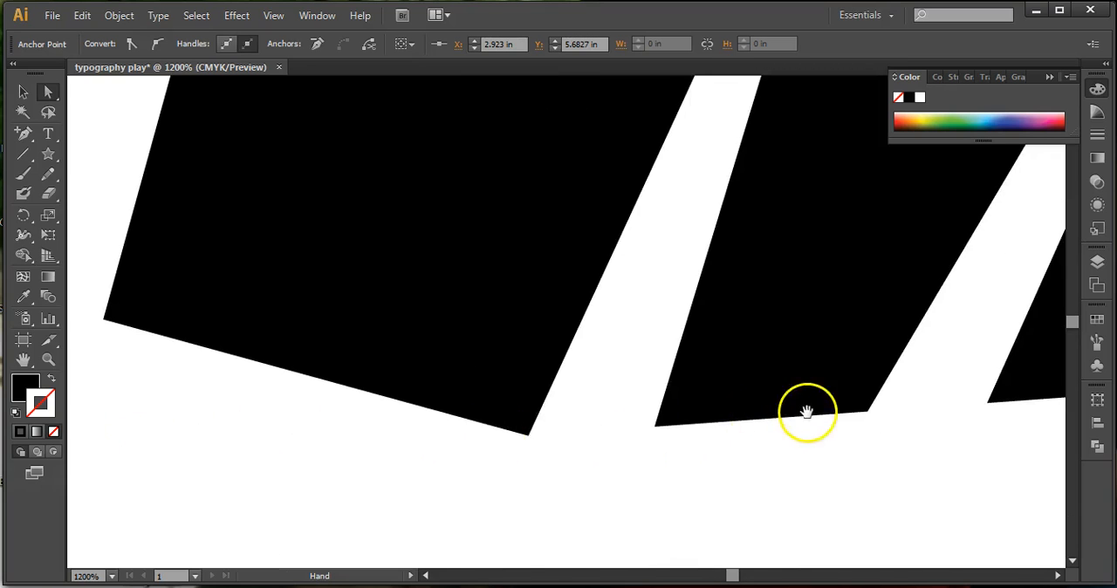
pyautogui.moveTo(805, 409); pyautogui.dragTo(220, 403)
pyautogui.moveTo(703, 417); pyautogui.dragTo(164, 382)
pyautogui.moveTo(653, 413); pyautogui.dragTo(165, 389)
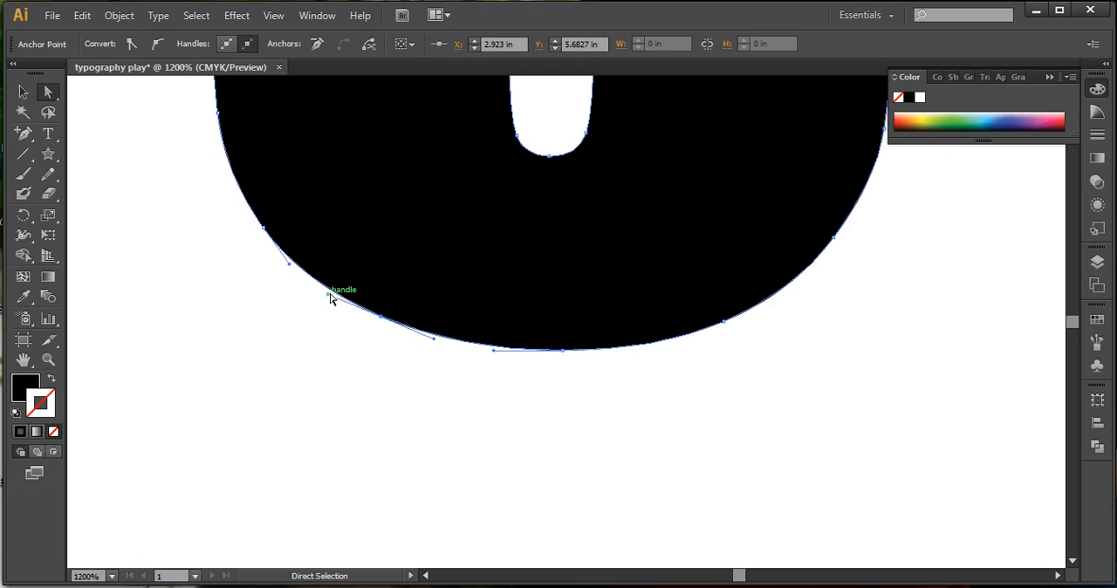
pyautogui.moveTo(321, 316); pyautogui.dragTo(342, 374)
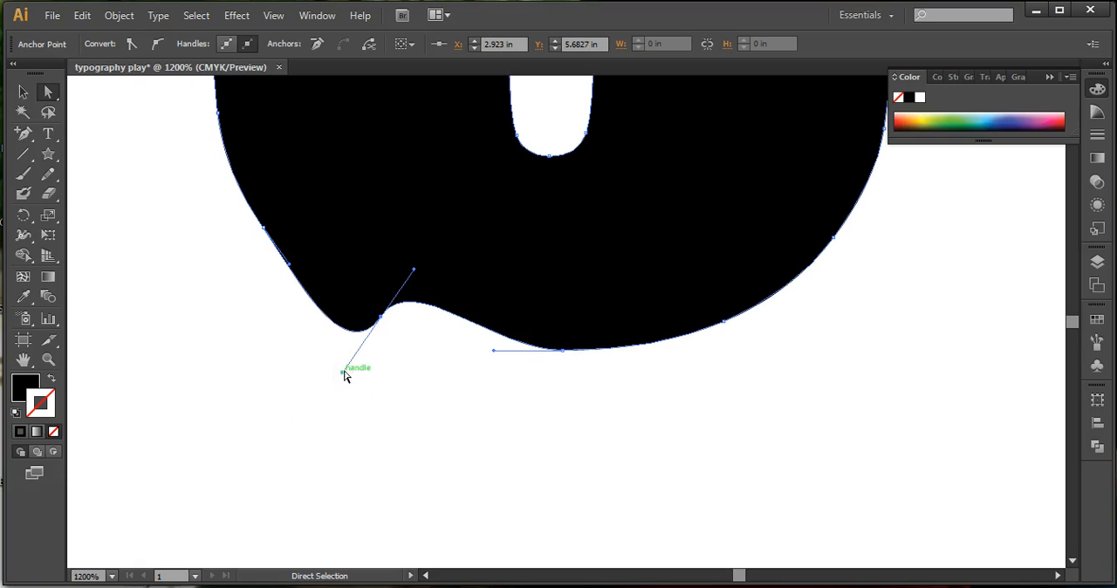
pyautogui.moveTo(342, 373); pyautogui.dragTo(281, 411)
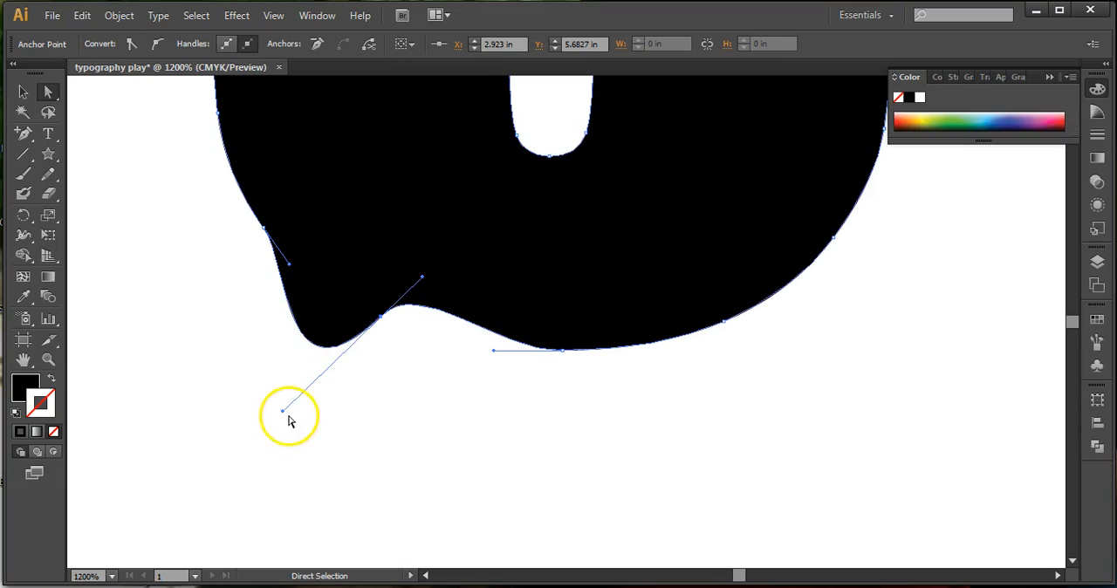
pyautogui.moveTo(283, 412); pyautogui.dragTo(294, 449)
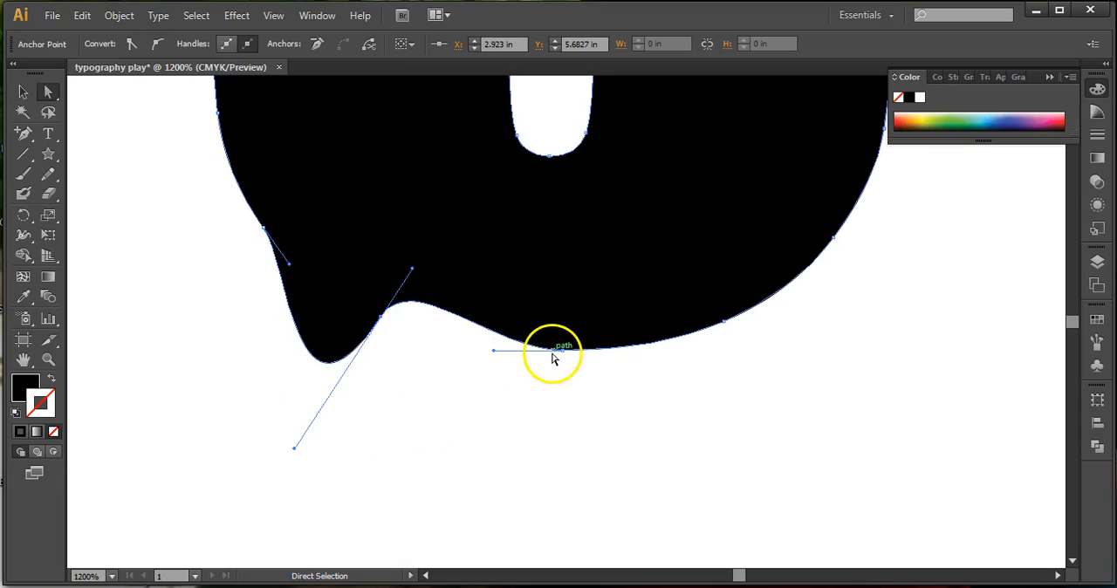
# - Move the U's bottom-centre anchor down to about Y 5.83 in and bend its right handle straight down independently
pyautogui.moveTo(561, 367); pyautogui.dragTo(616, 424)
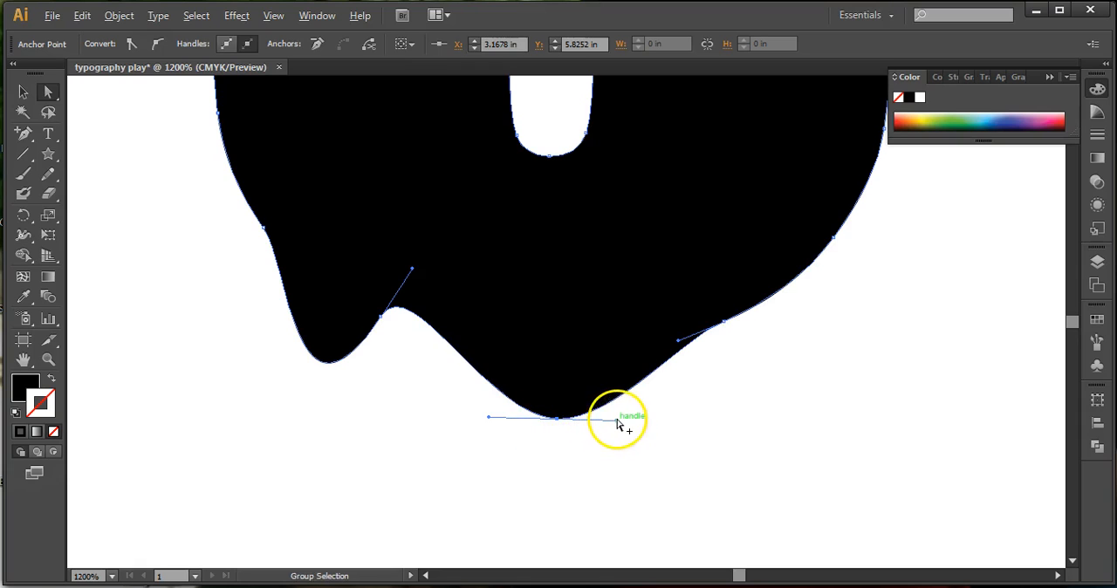
pyautogui.moveTo(617, 421); pyautogui.dragTo(559, 513)
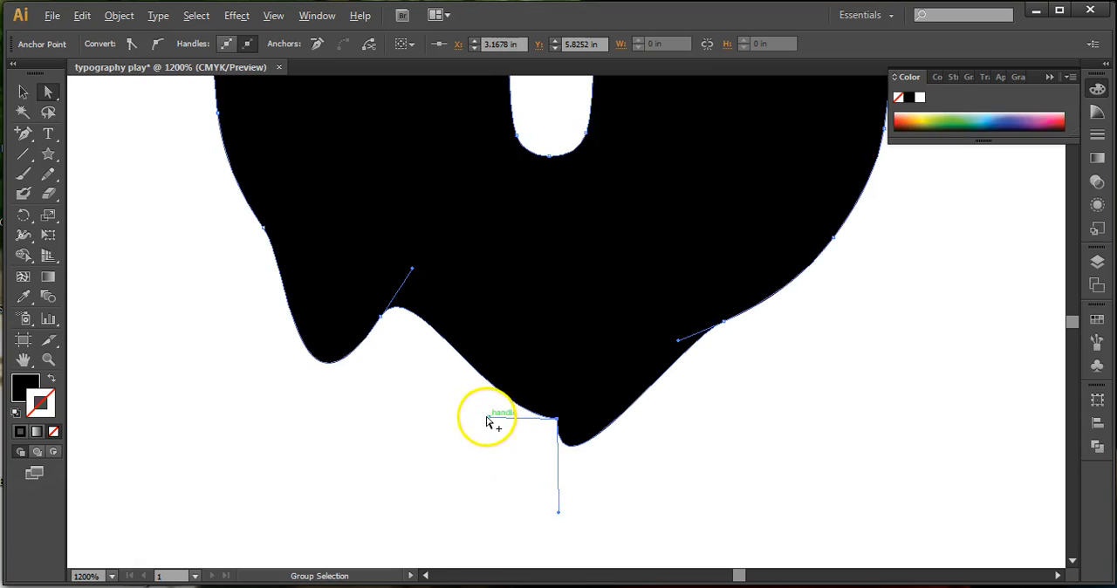
pyautogui.moveTo(456, 478); pyautogui.dragTo(459, 462)
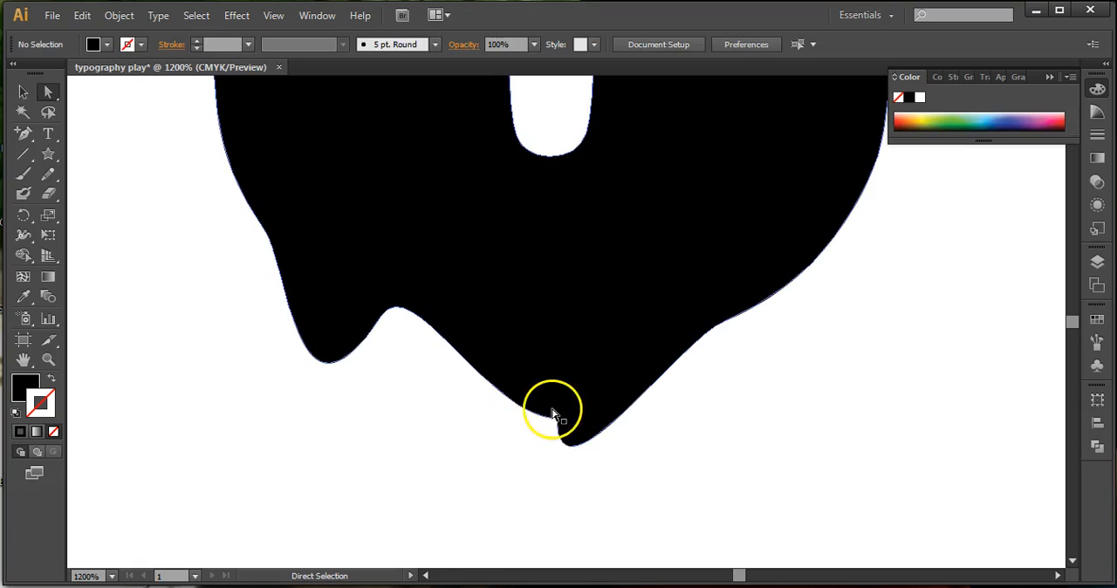
# - Reselect the U and rotate the handles of its lower-right anchor, lengthening the outer one downward to form a narrow drip
pyautogui.click(21, 93)
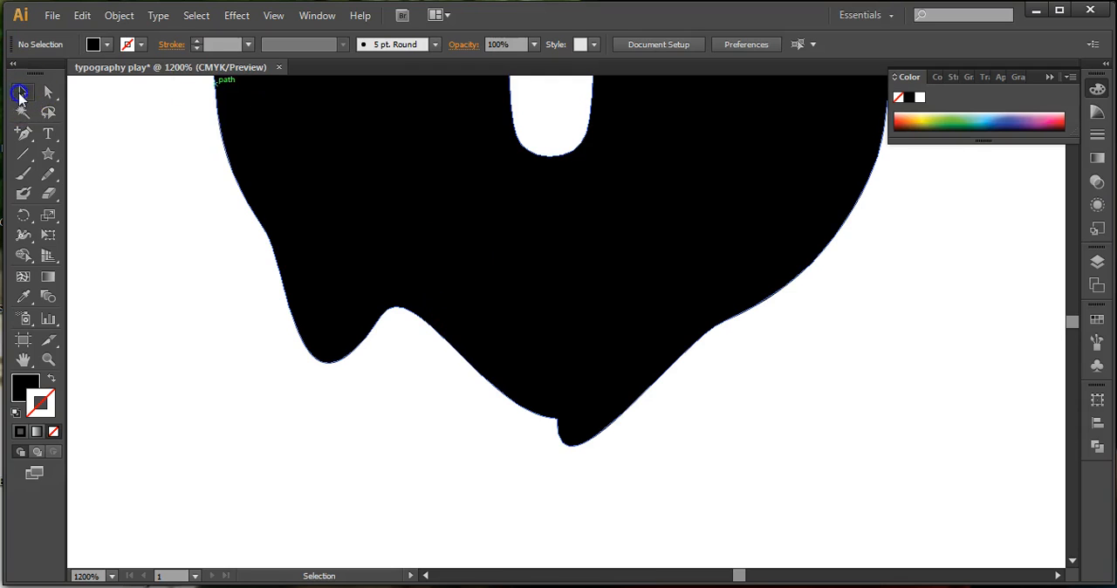
pyautogui.click(499, 273)
pyautogui.click(49, 92)
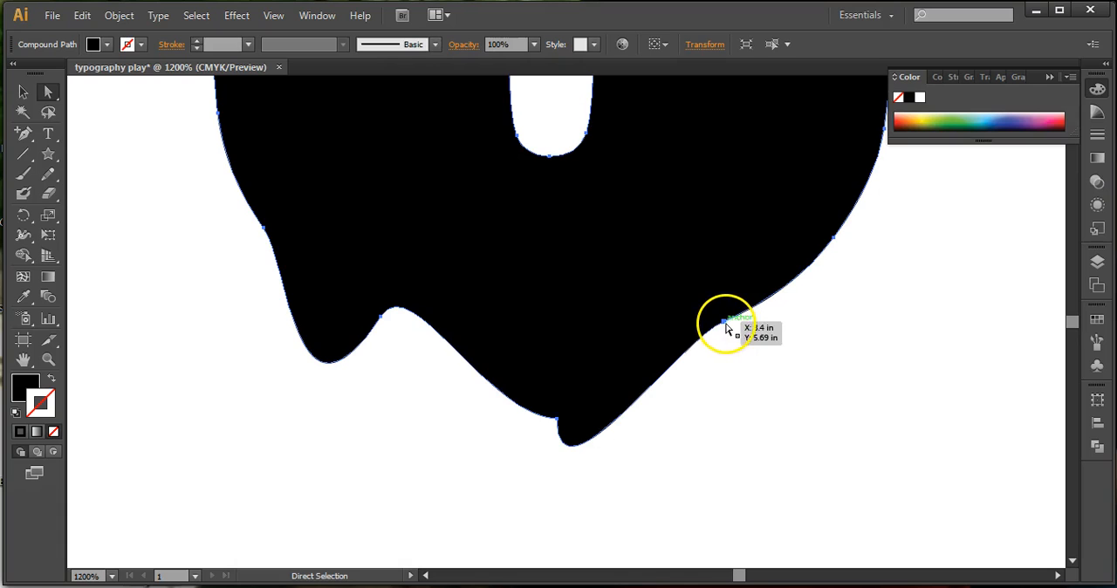
pyautogui.moveTo(723, 321); pyautogui.dragTo(671, 319)
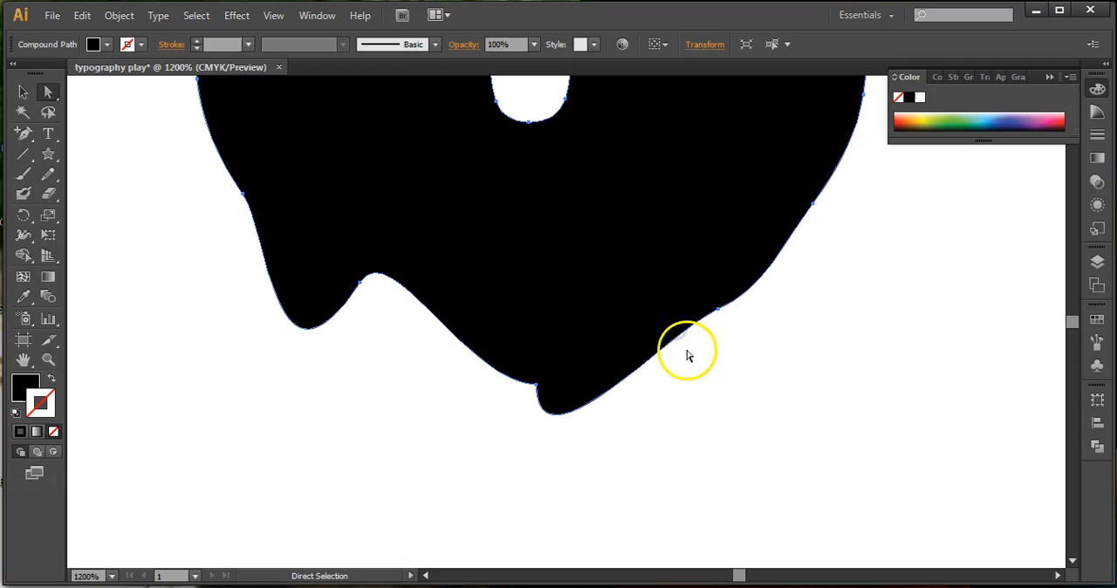
pyautogui.click(716, 309)
pyautogui.moveTo(673, 330); pyautogui.dragTo(620, 260)
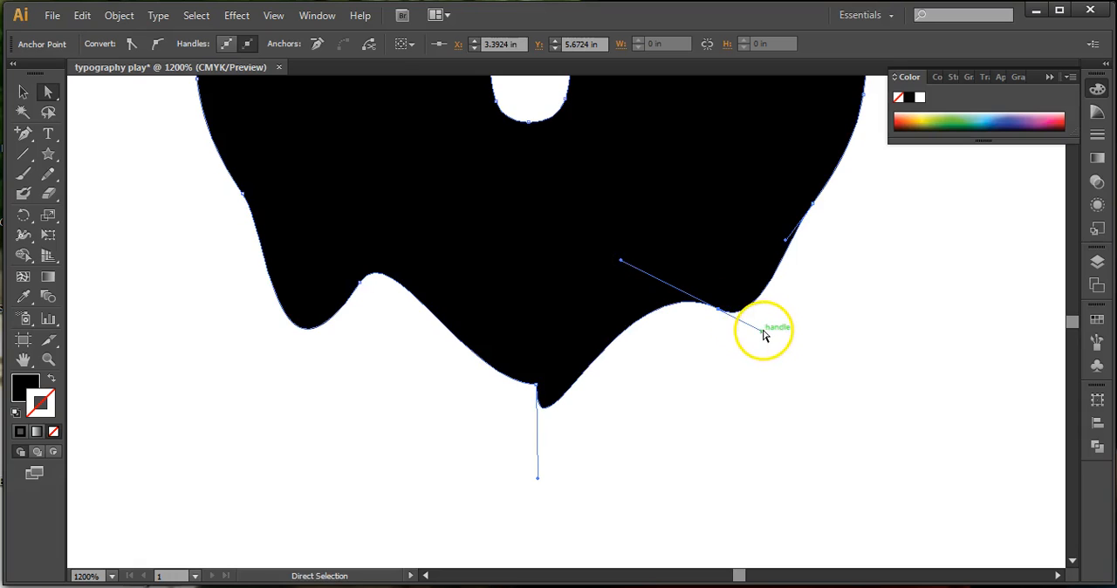
pyautogui.moveTo(763, 338); pyautogui.dragTo(749, 472)
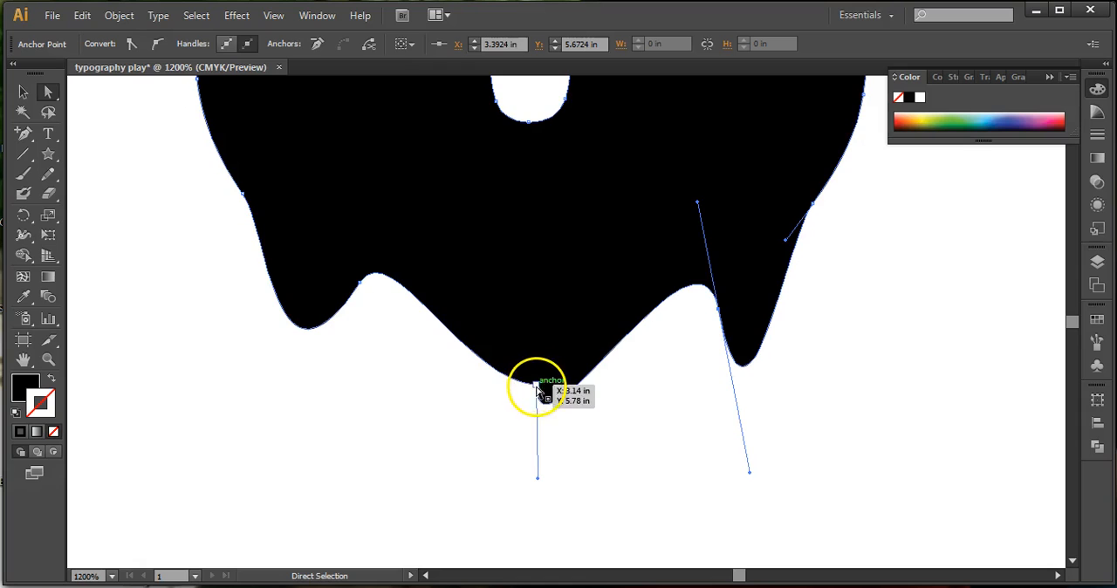
# - Smooth the centre drip's tip by raising its right handle, and add one anchor point on its left slope and two on its right
pyautogui.moveTo(534, 386); pyautogui.dragTo(535, 385)
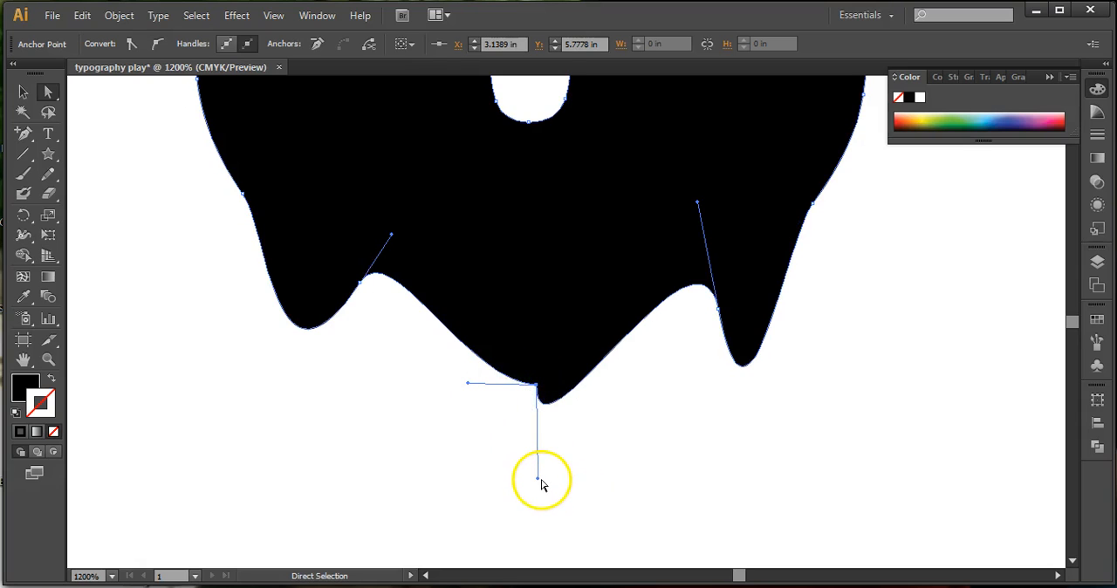
pyautogui.moveTo(539, 478); pyautogui.dragTo(591, 365)
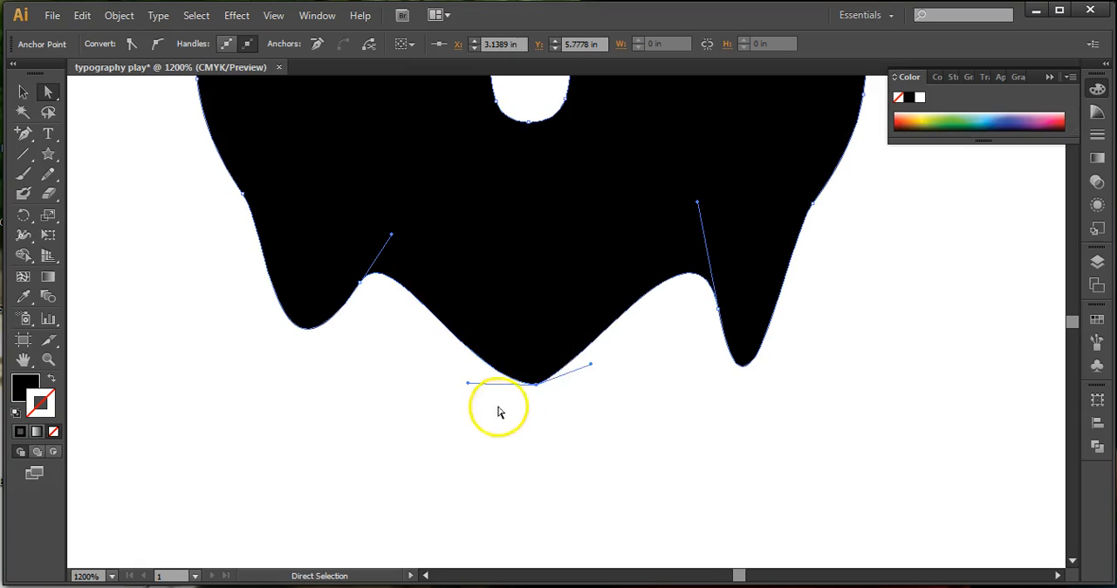
pyautogui.click(22, 131)
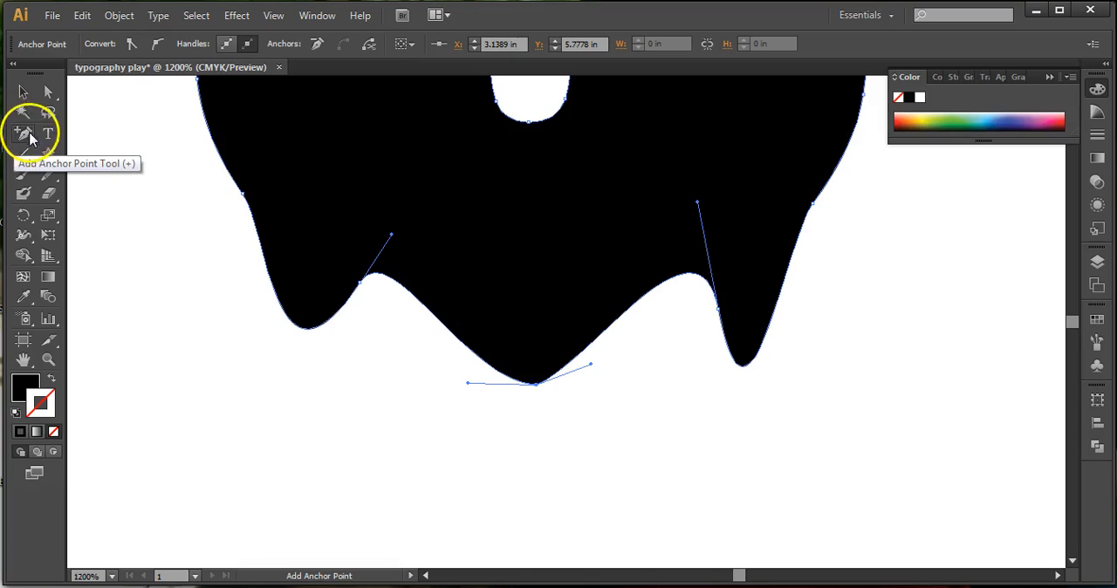
pyautogui.moveTo(23, 140); pyautogui.dragTo(85, 152)
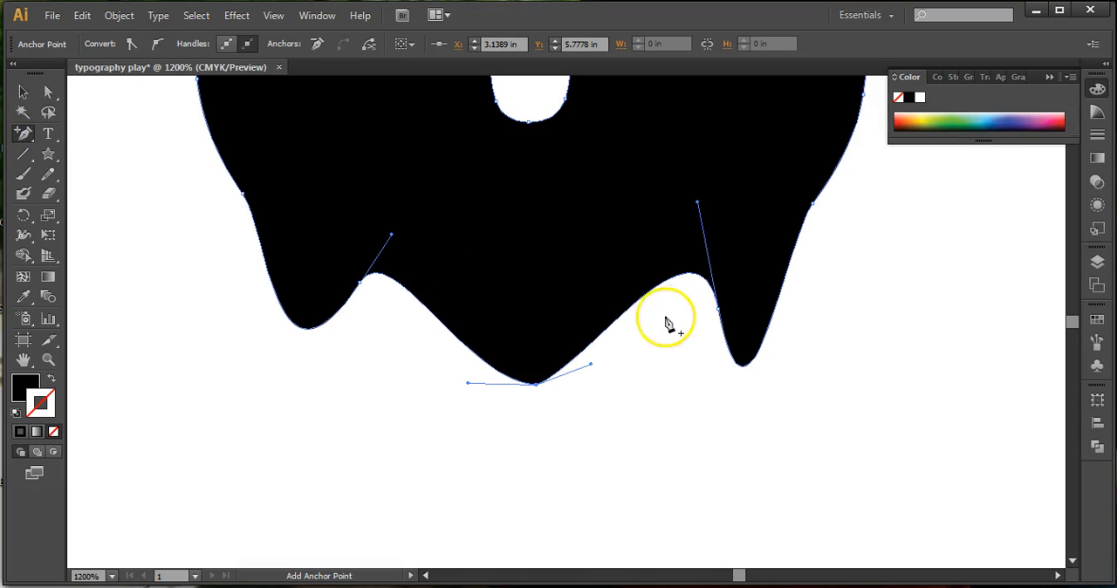
pyautogui.click(440, 319)
pyautogui.click(641, 303)
pyautogui.click(595, 343)
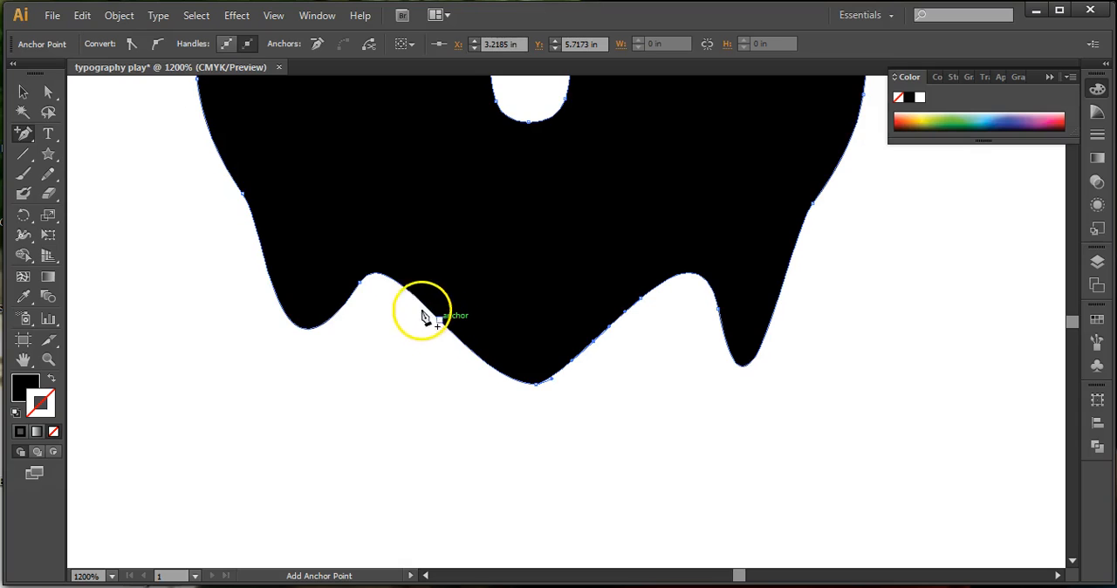
# - Pull the left handle of the new anchor on the centre drip's left slope downward to form a small extra drip
pyautogui.click(52, 95)
pyautogui.click(439, 320)
pyautogui.moveTo(406, 288); pyautogui.dragTo(410, 329)
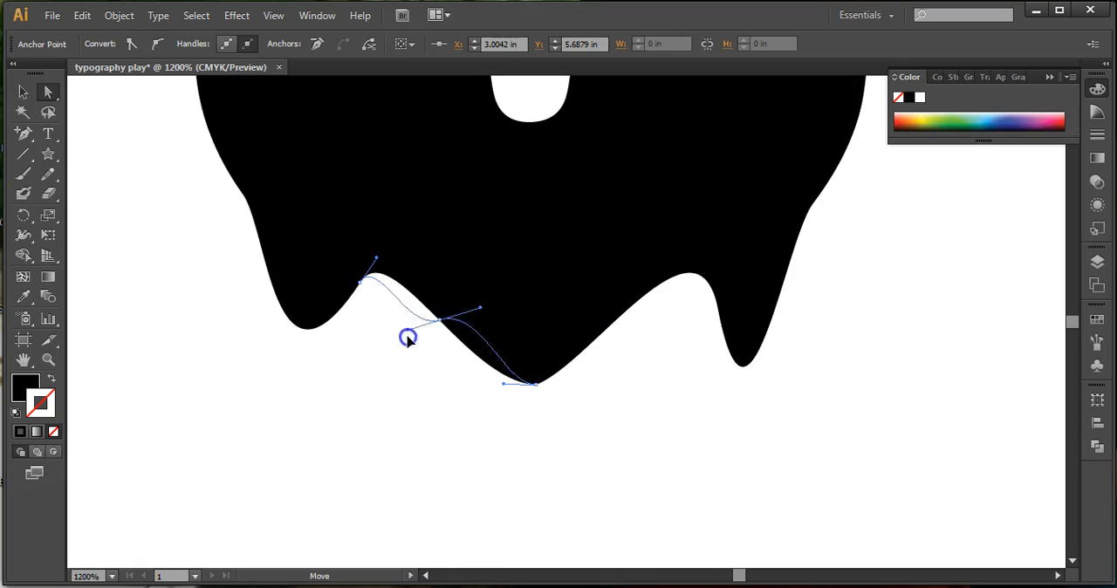
pyautogui.moveTo(410, 381); pyautogui.dragTo(414, 421)
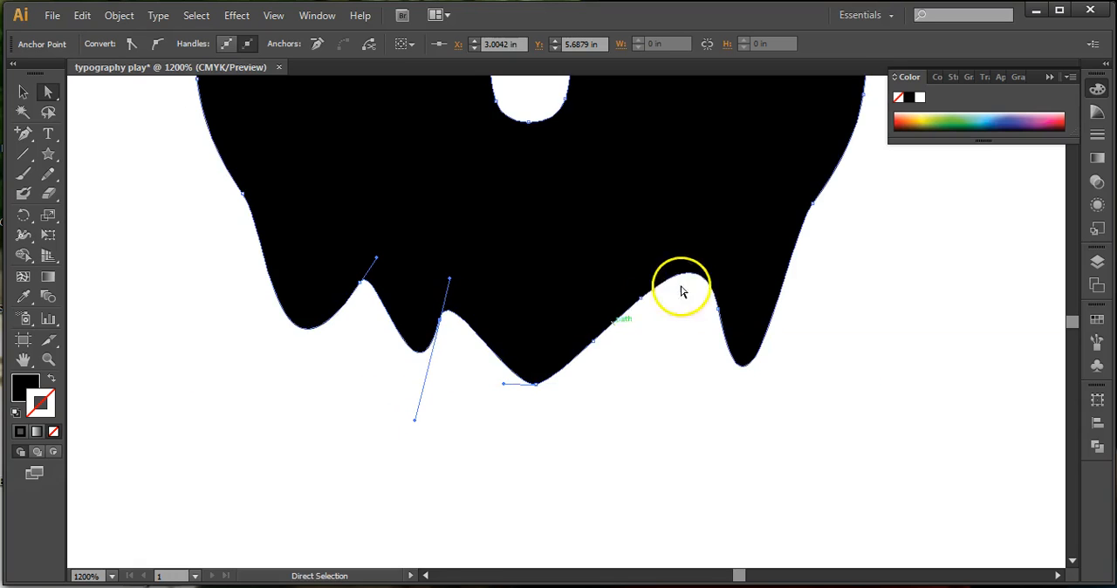
# - Pull the right handle of the upper new anchor on the right slope far downward to form a long, thin drip
pyautogui.click(639, 300)
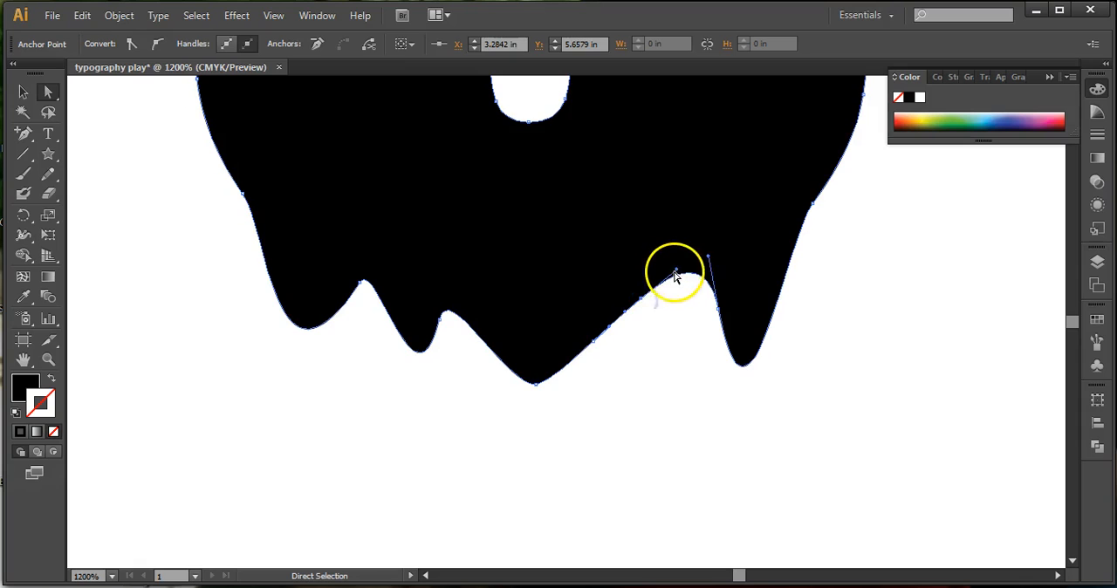
pyautogui.moveTo(672, 305); pyautogui.dragTo(657, 364)
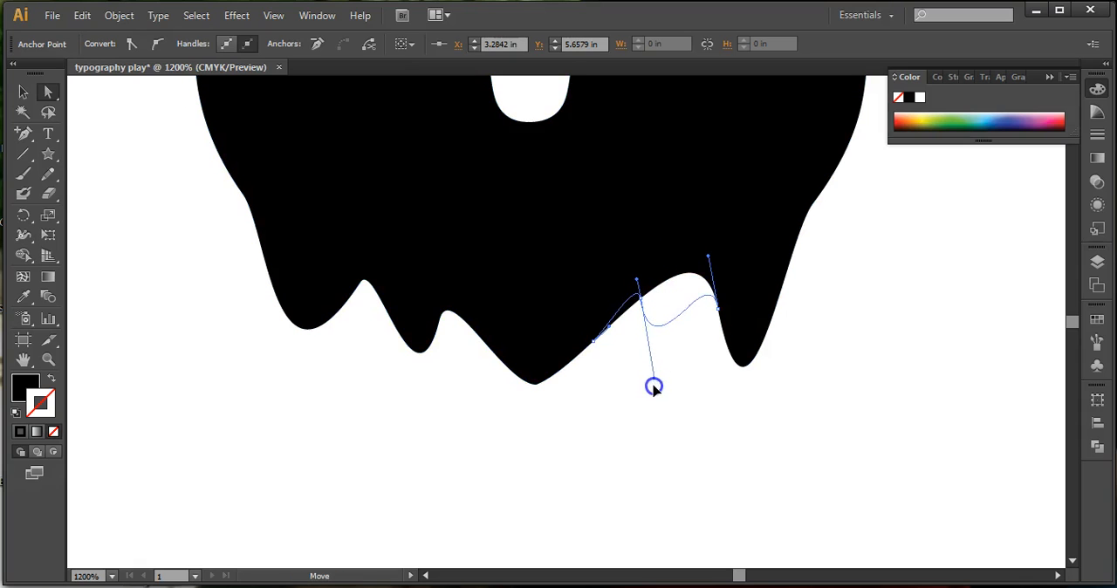
pyautogui.moveTo(650, 423); pyautogui.dragTo(648, 576)
# - Deselect the U and review its dripping bottom edge alongside the whole word MUTATE
pyautogui.press('v')
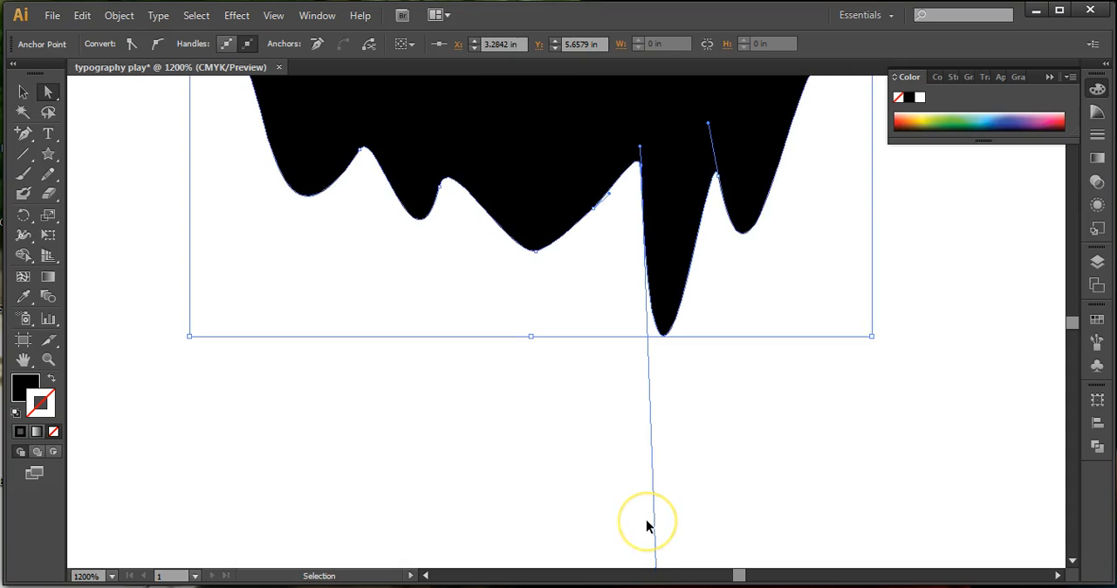
pyautogui.hotkey('ctrl', '-')
pyautogui.hotkey('ctrl', '-')
pyautogui.hotkey('ctrl', '-')
pyautogui.hotkey('ctrl', '-')
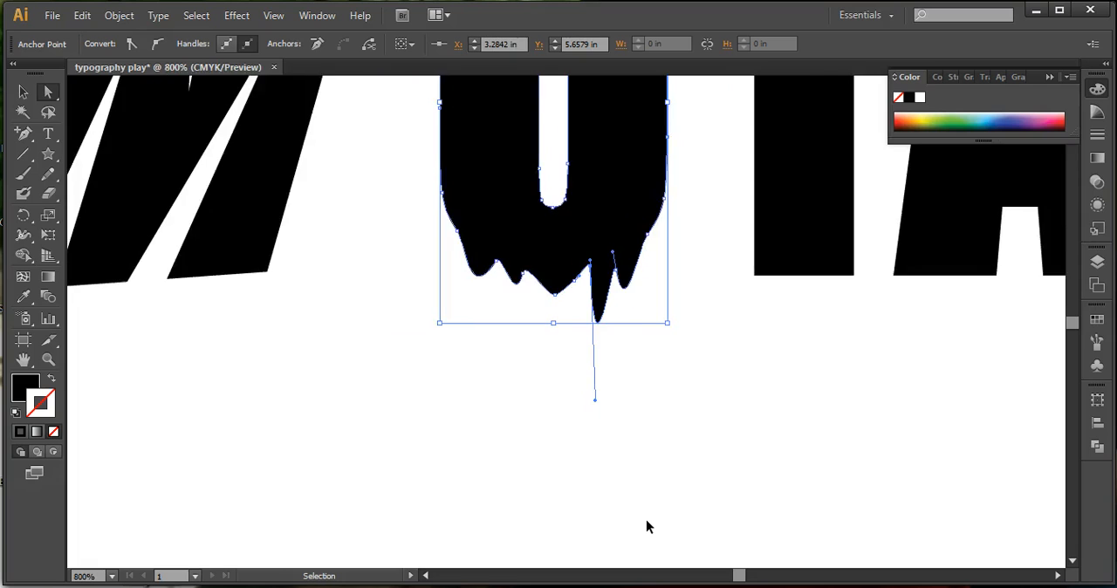
pyautogui.hotkey('ctrl', '-')
pyautogui.press('-')
pyautogui.press('space')
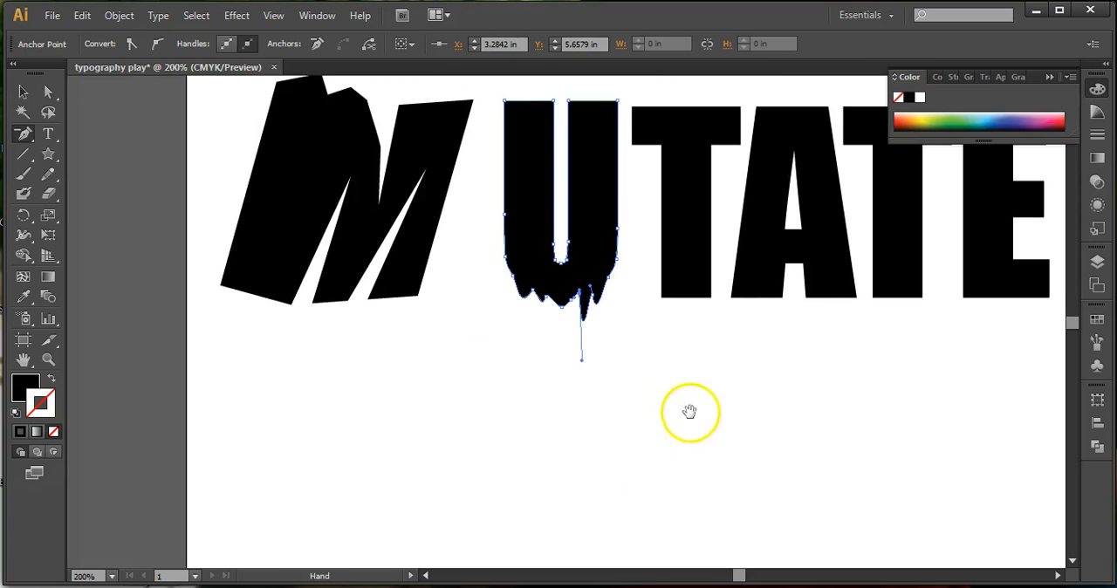
pyautogui.moveTo(673, 415); pyautogui.dragTo(625, 539)
pyautogui.click(460, 142)
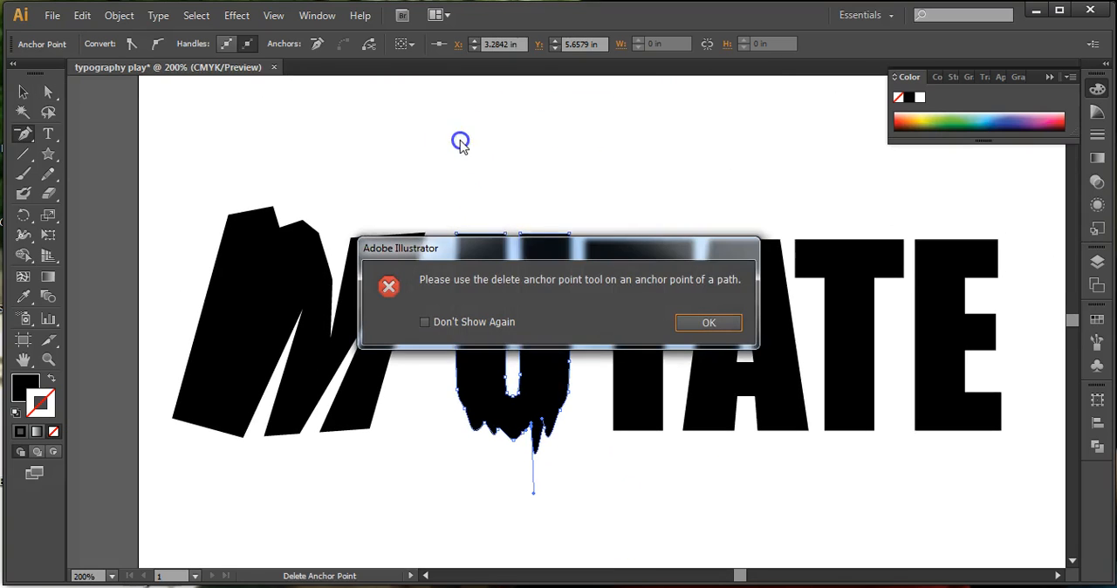
pyautogui.click(723, 316)
pyautogui.click(27, 91)
pyautogui.click(505, 187)
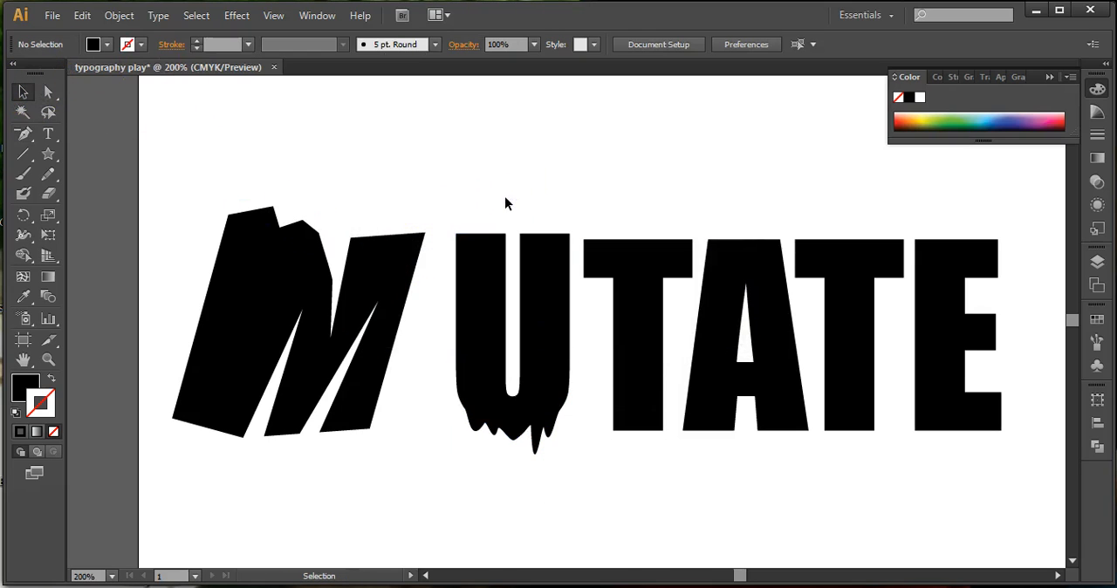